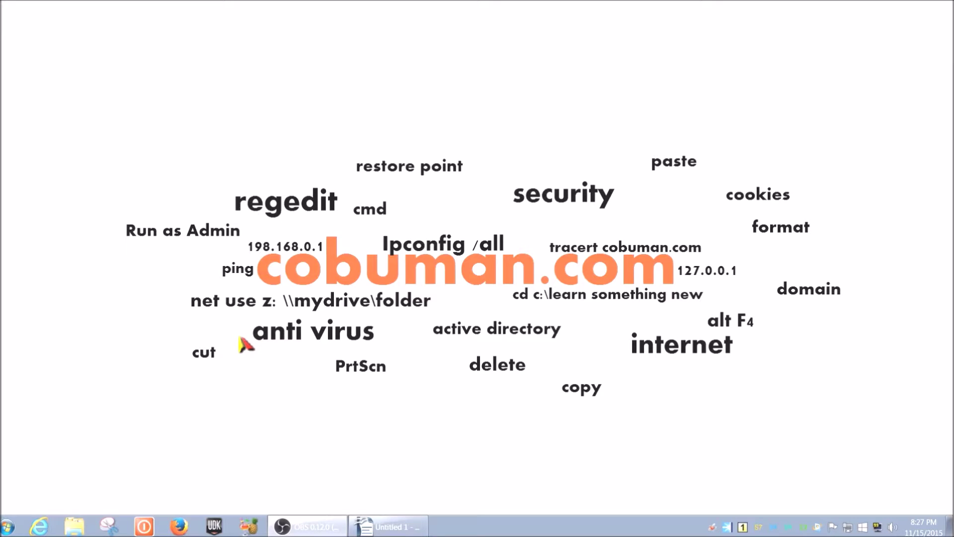
# Bring up the Start menu from the desktop taskbar
pyautogui.click(8, 526)
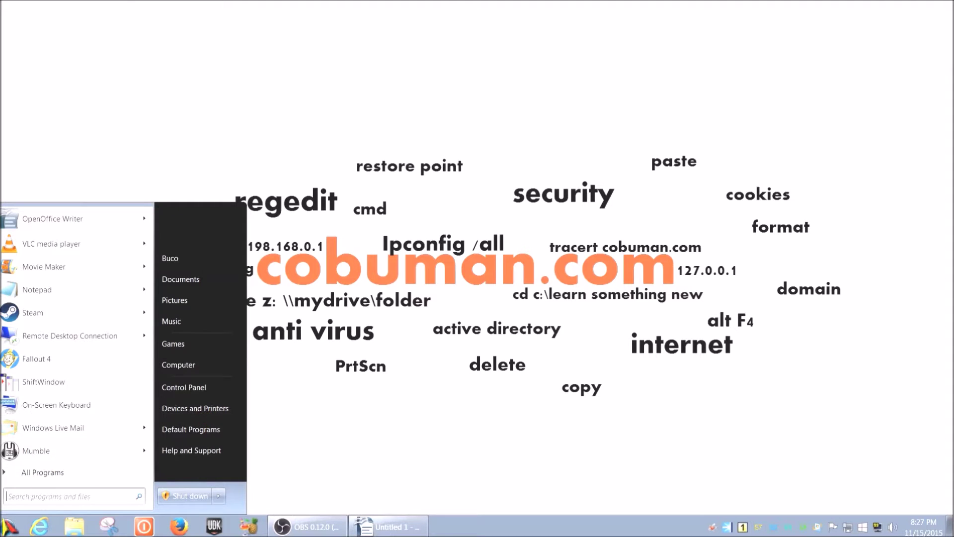
pyautogui.click(9, 528)
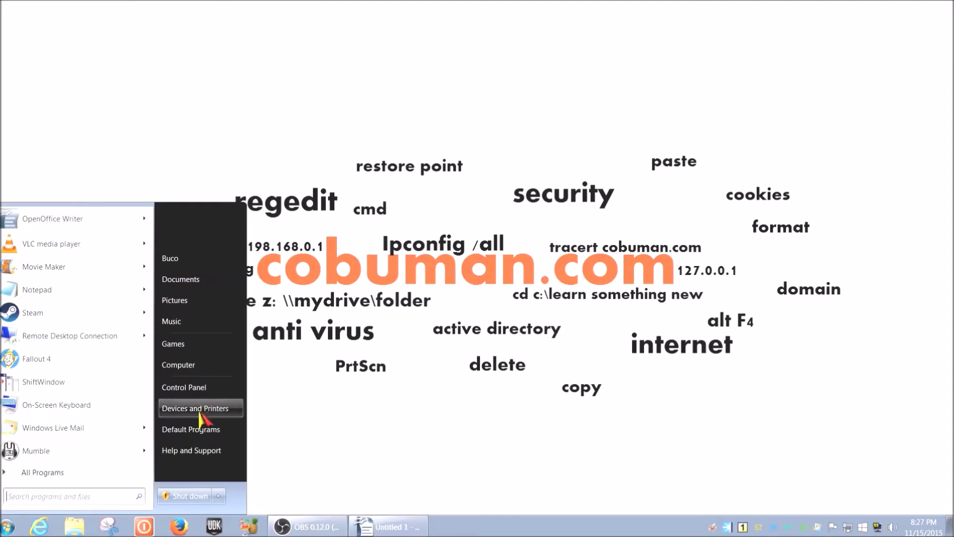
# Launch the Add Printer wizard from Devices and Printers, cancelling and restarting it once
pyautogui.click(195, 409)
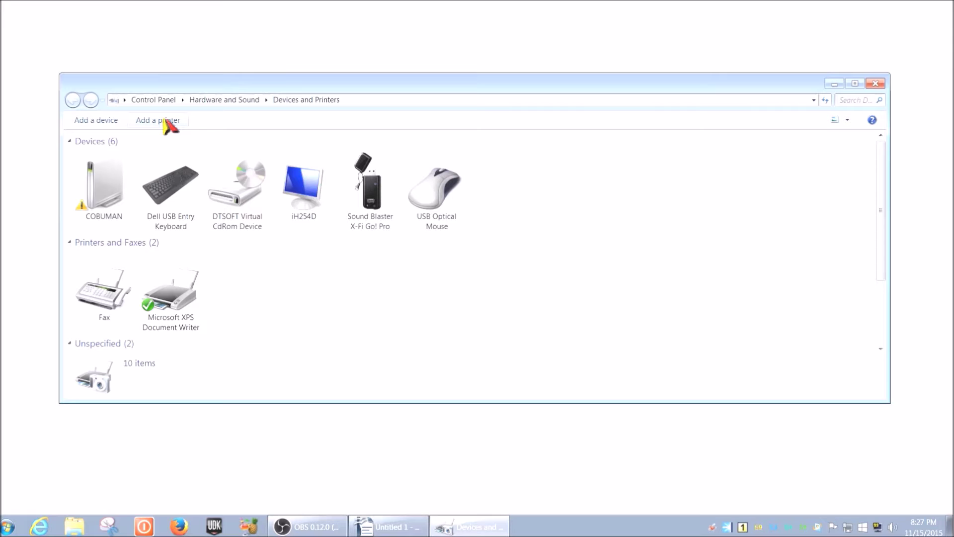
pyautogui.click(159, 120)
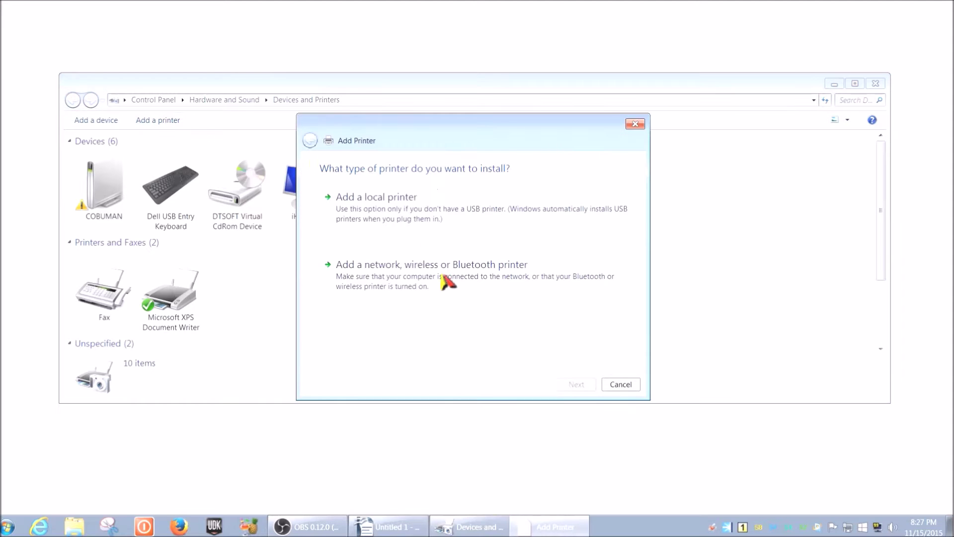
pyautogui.moveTo(490, 140); pyautogui.dragTo(400, 99)
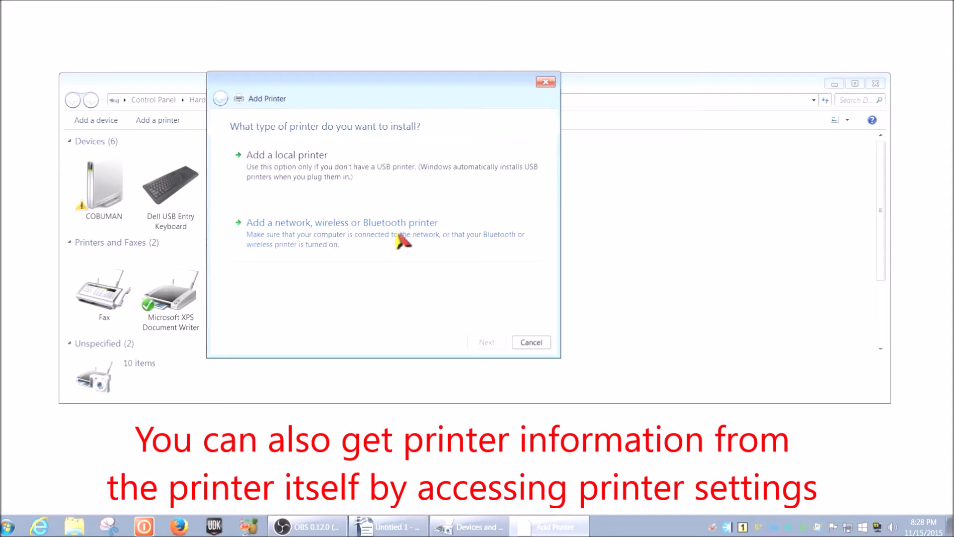
pyautogui.click(530, 341)
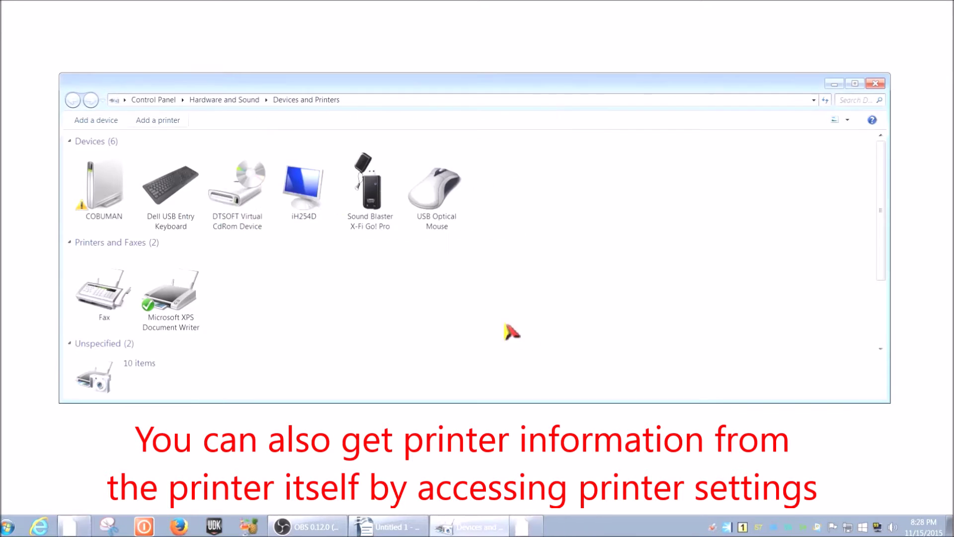
pyautogui.click(158, 120)
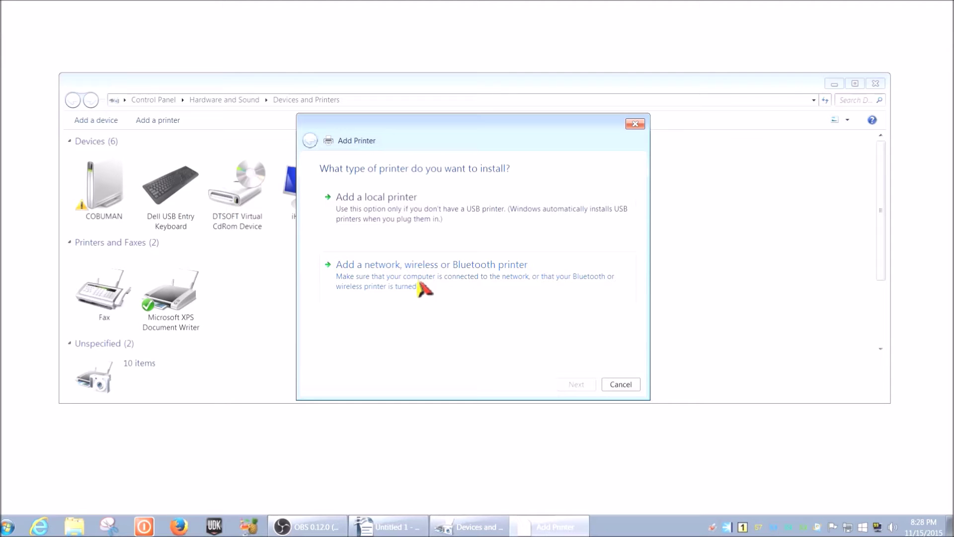
# Choose a network printer that isn't listed, selecting the find-by-name option
pyautogui.click(451, 277)
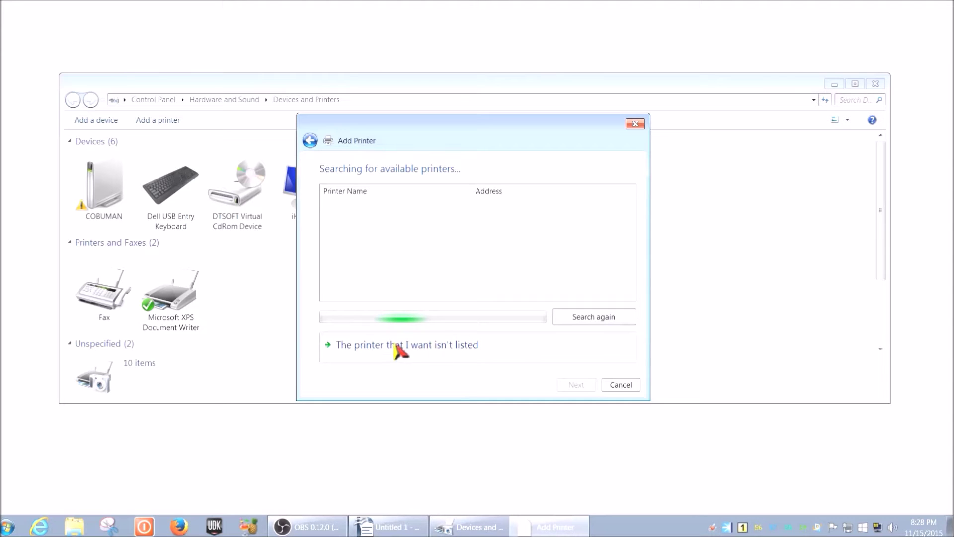
pyautogui.click(443, 344)
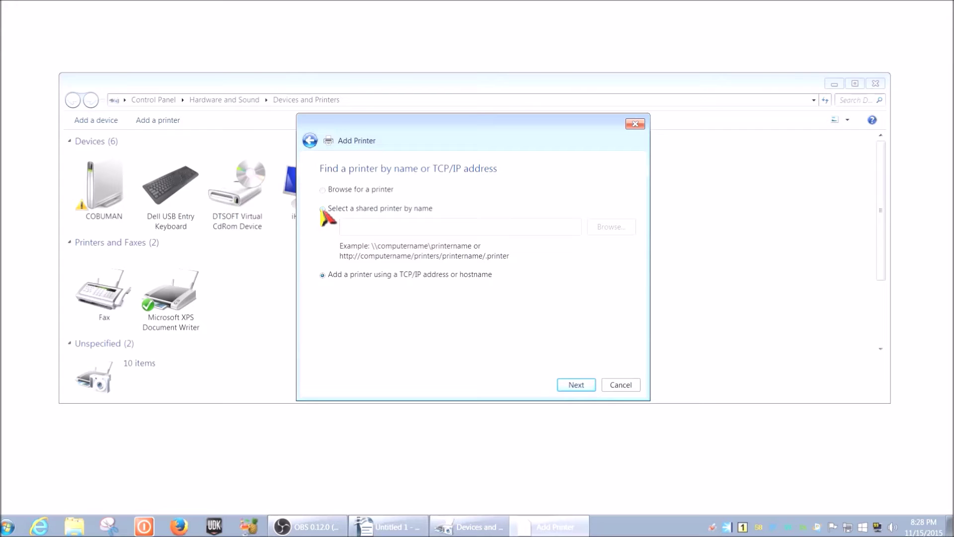
pyautogui.click(323, 209)
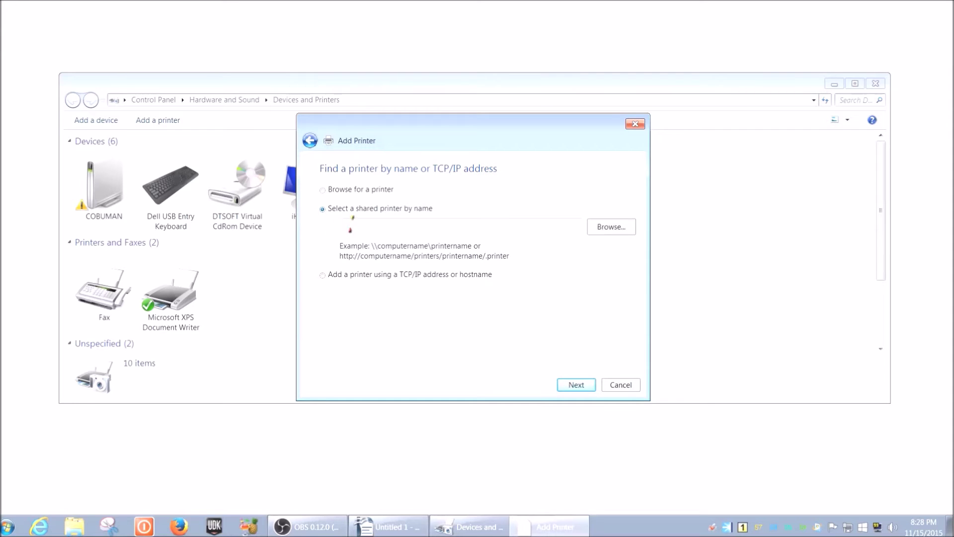
# Switch to adding the printer by TCP/IP address and reach the address entry page
pyautogui.click(323, 276)
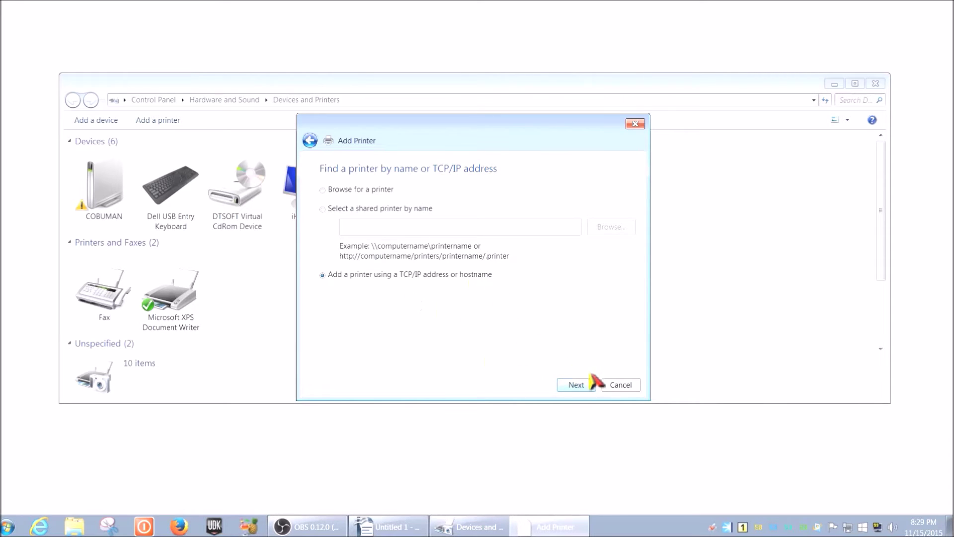
pyautogui.click(576, 385)
pyautogui.click(576, 384)
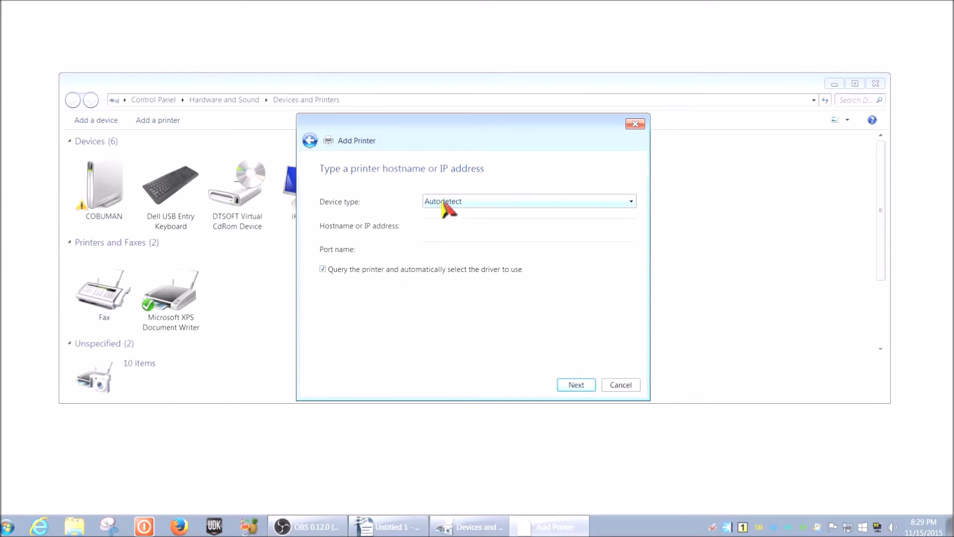
# Enter 192.168.0.1:9100 as the printer address and let the wizard detect the port
pyautogui.click(457, 227)
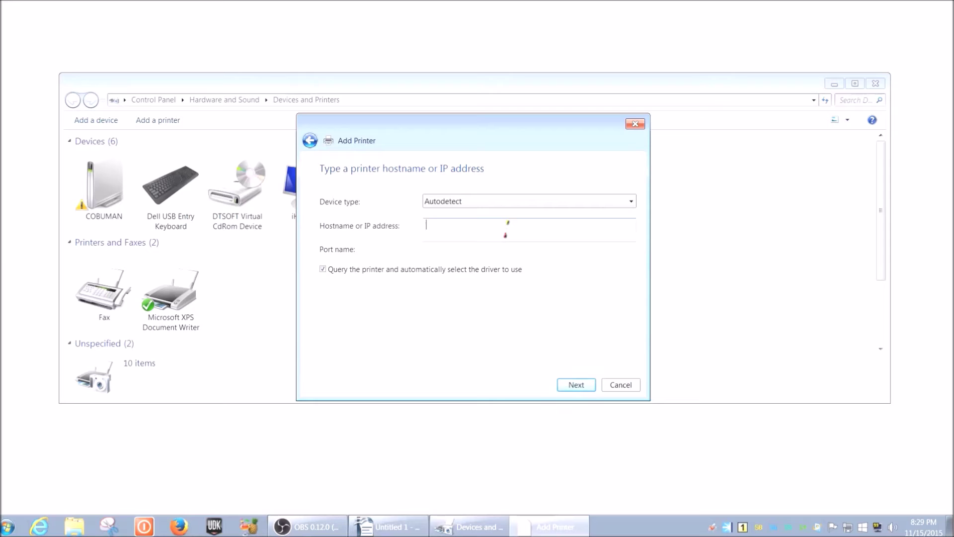
pyautogui.write('192.168.0.1:9100')
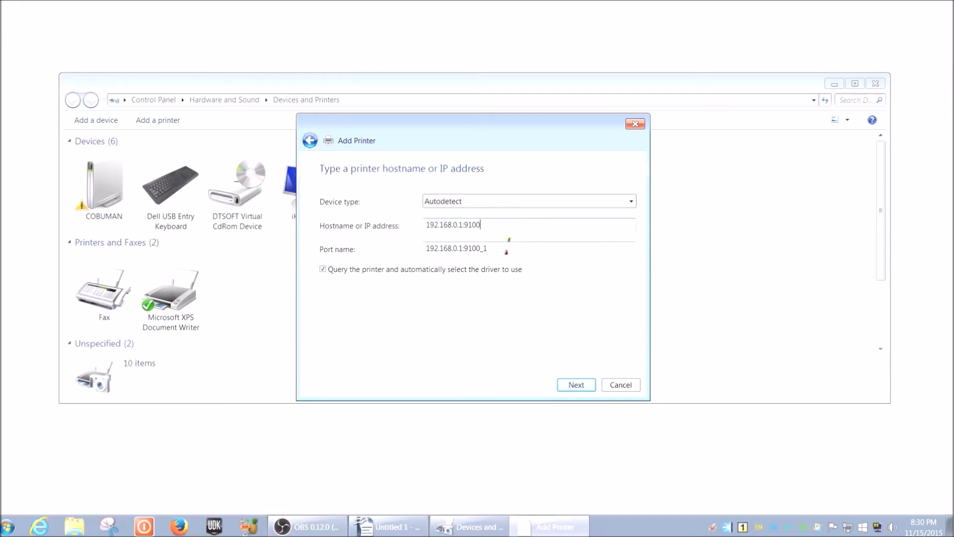
pyautogui.click(577, 384)
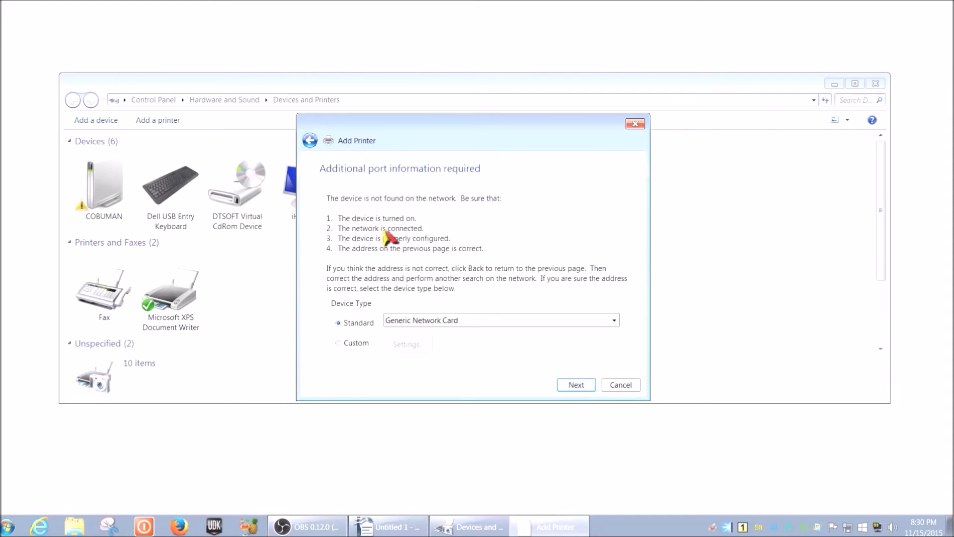
# Use a Custom port device type and continue to the driver list, selecting Canon
pyautogui.click(340, 343)
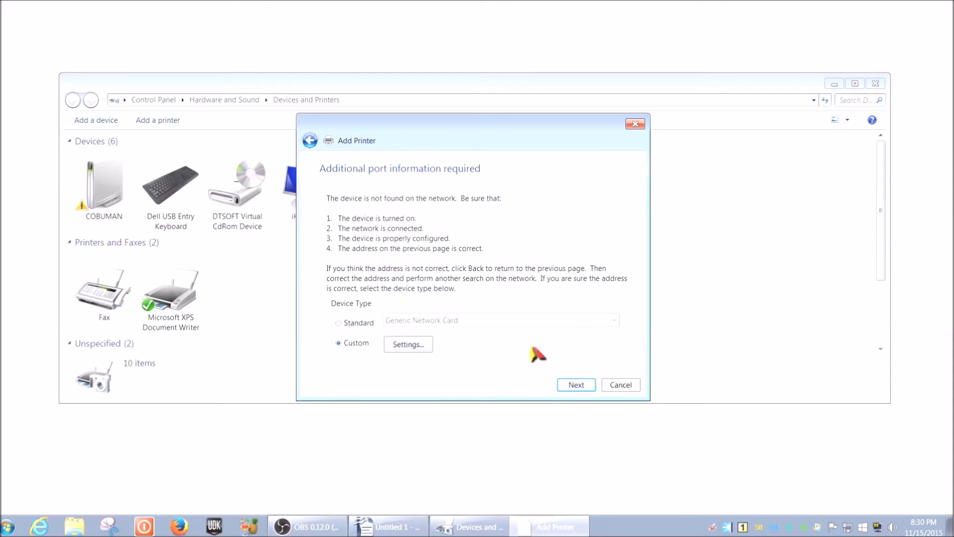
pyautogui.click(582, 385)
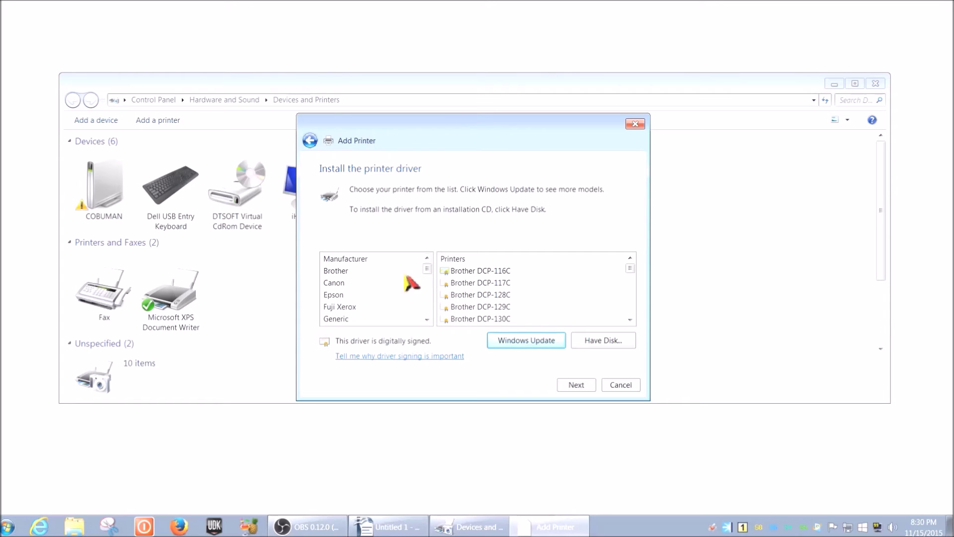
pyautogui.click(341, 287)
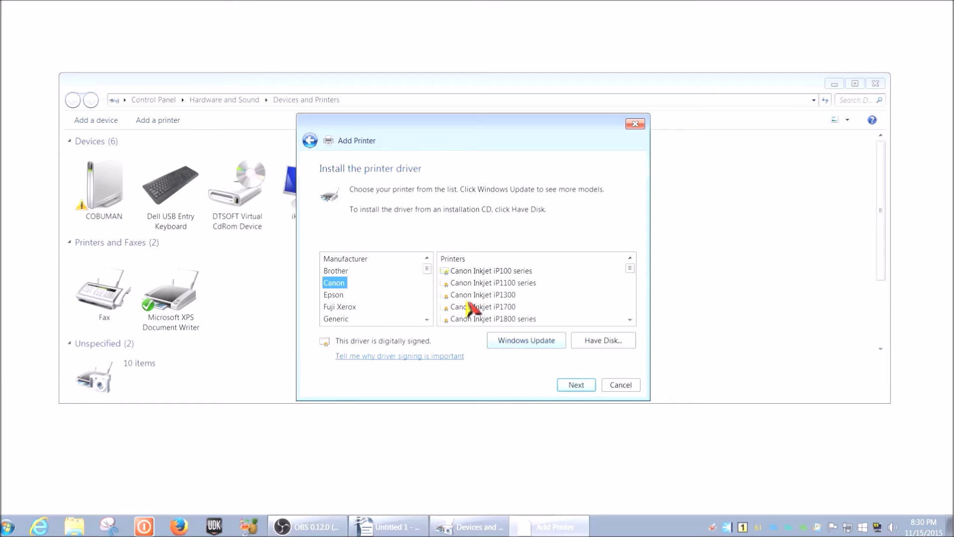
# Select the Canon MP250 series Printer driver, then refresh the list via Windows Update
pyautogui.click(483, 294)
pyautogui.scroll(-5, 473, 309)
pyautogui.scroll(-5, 473, 308)
pyautogui.scroll(-5, 474, 307)
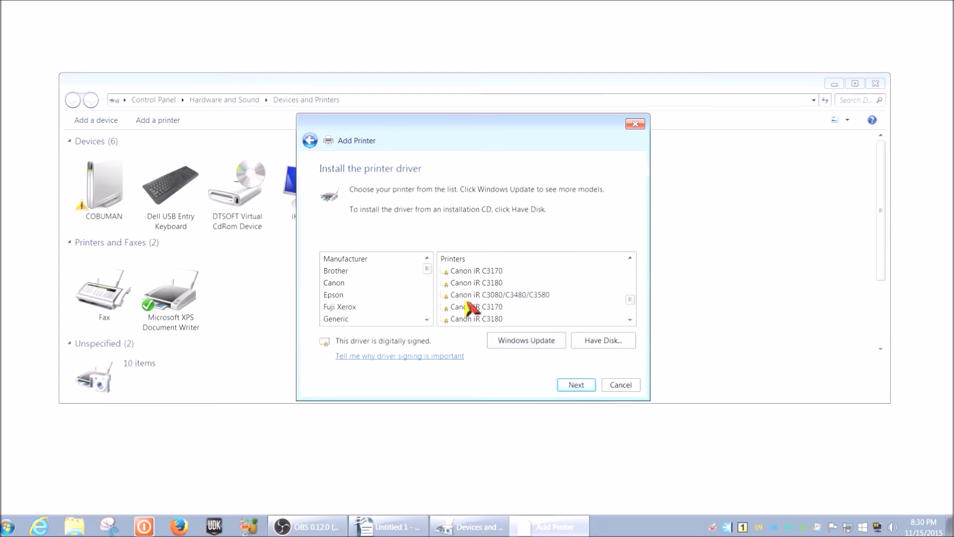
pyautogui.scroll(-5, 473, 308)
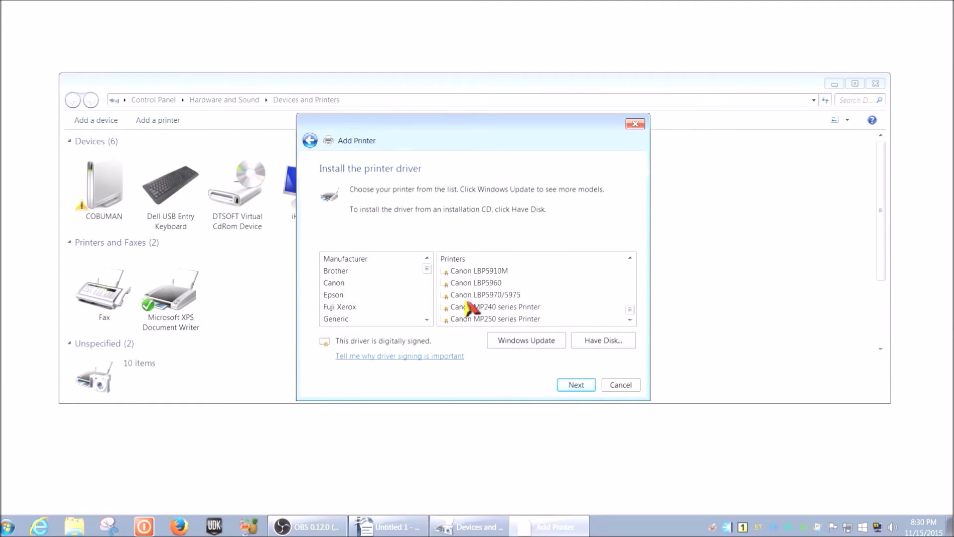
pyautogui.click(508, 319)
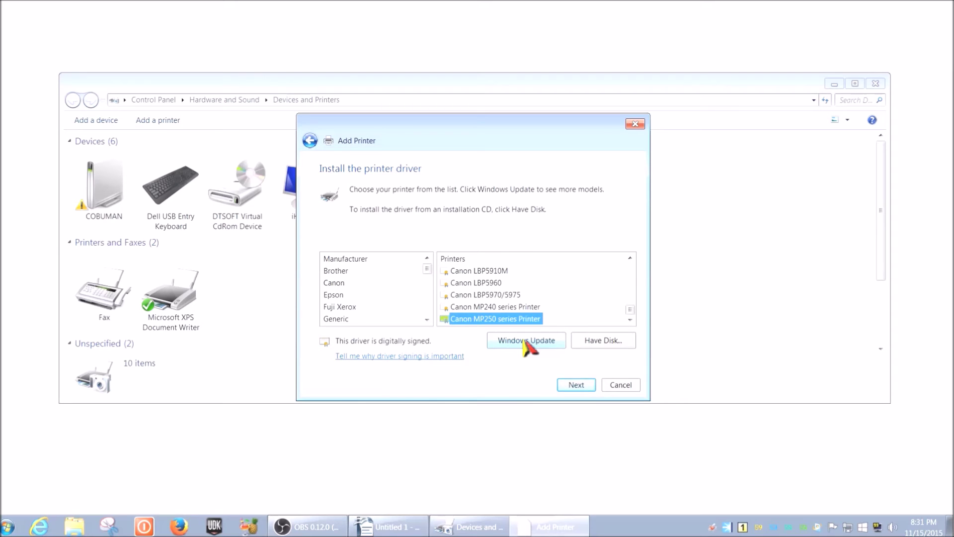
pyautogui.click(528, 348)
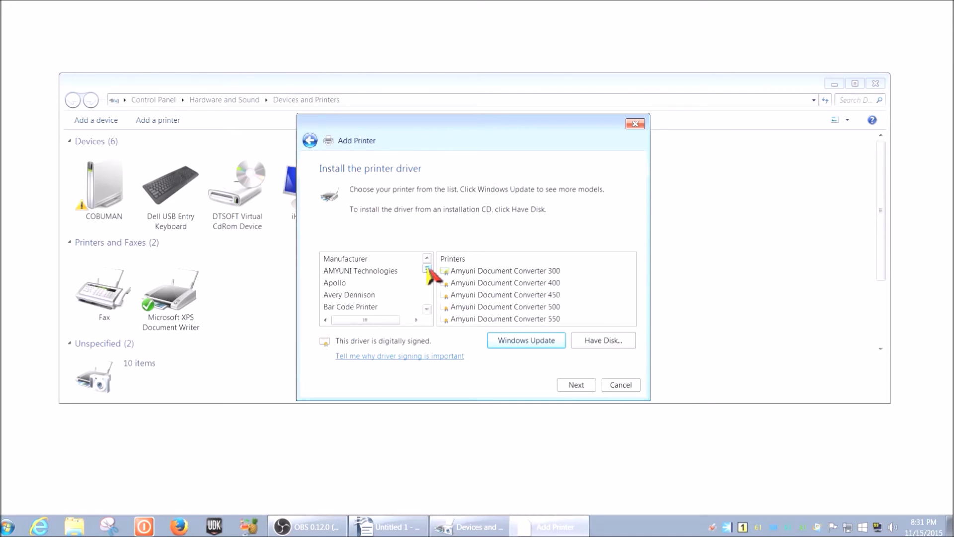
pyautogui.scroll(-2, 430, 275)
pyautogui.scroll(-1, 417, 283)
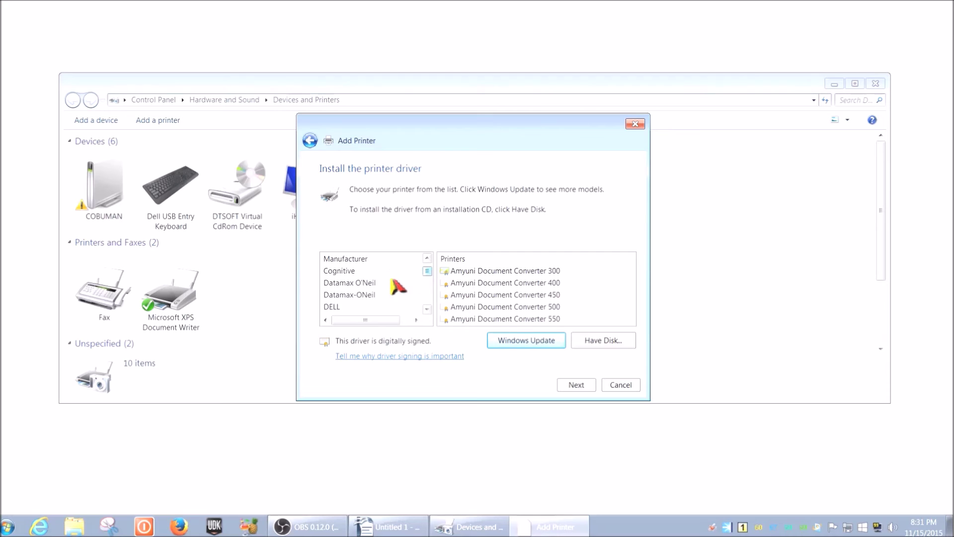
pyautogui.scroll(1, 366, 296)
# Reselect Canon and the MP250 series Printer driver in the refreshed list and continue
pyautogui.click(335, 295)
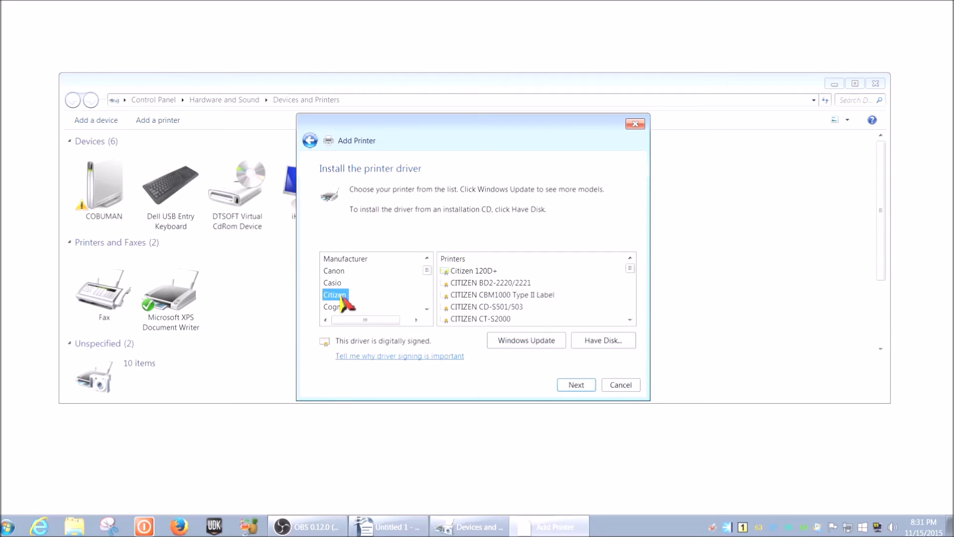
pyautogui.click(334, 271)
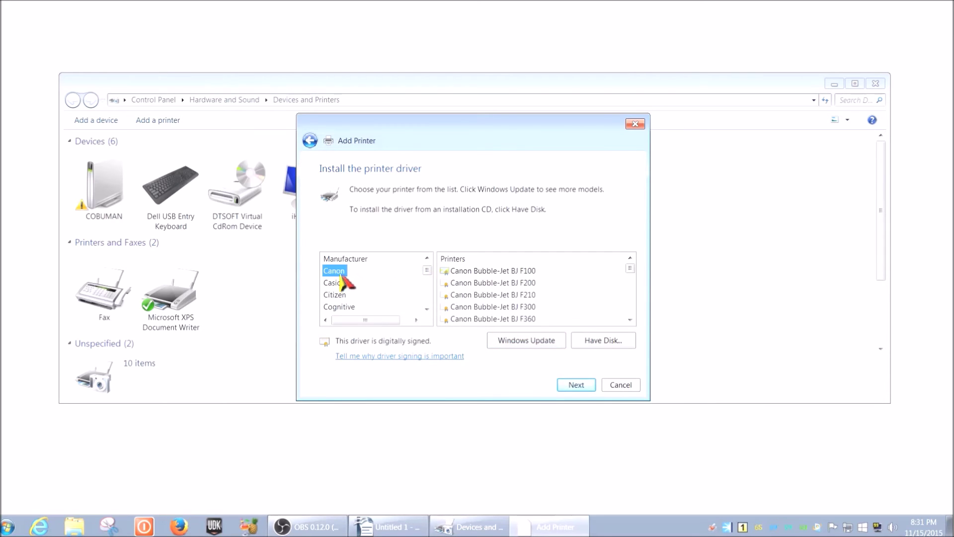
pyautogui.moveTo(631, 269); pyautogui.dragTo(630, 316)
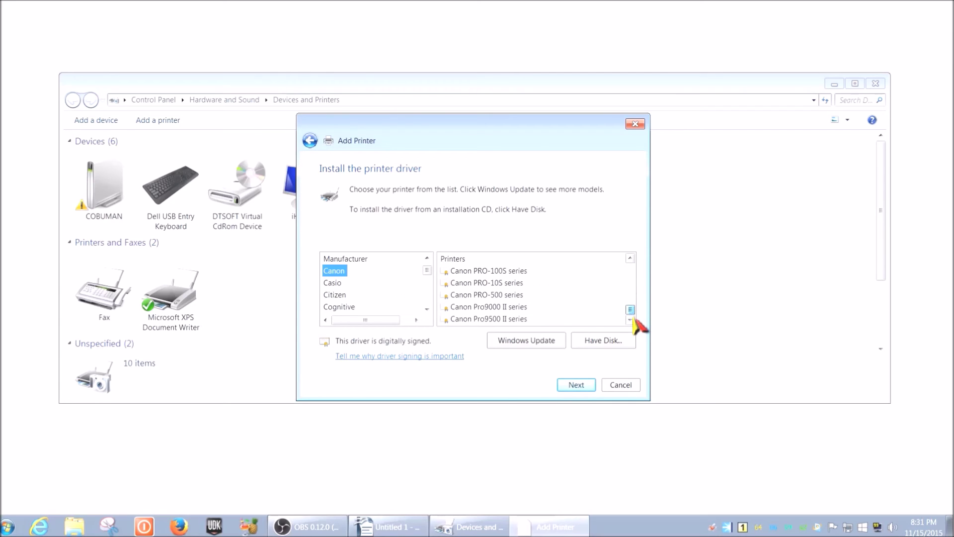
pyautogui.click(488, 307)
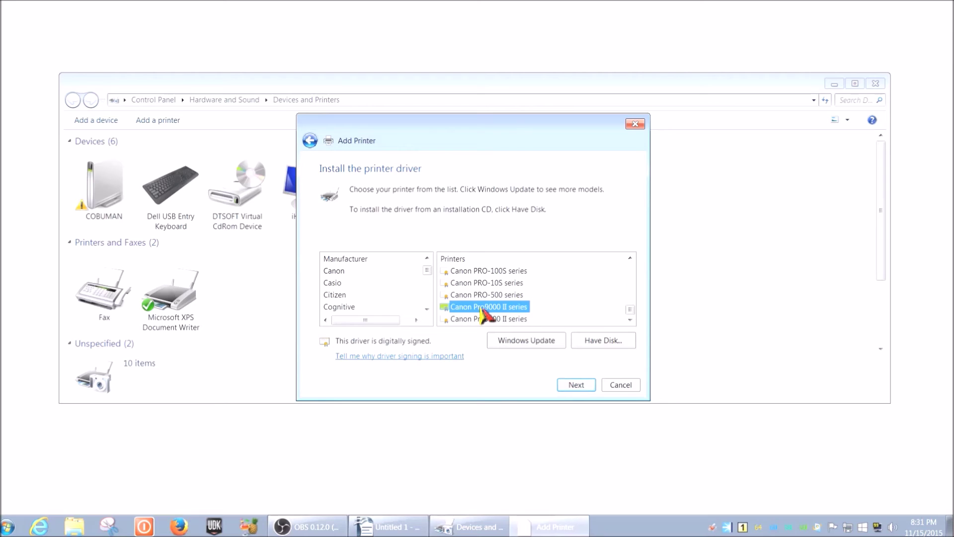
pyautogui.scroll(2, 485, 313)
pyautogui.scroll(3, 486, 313)
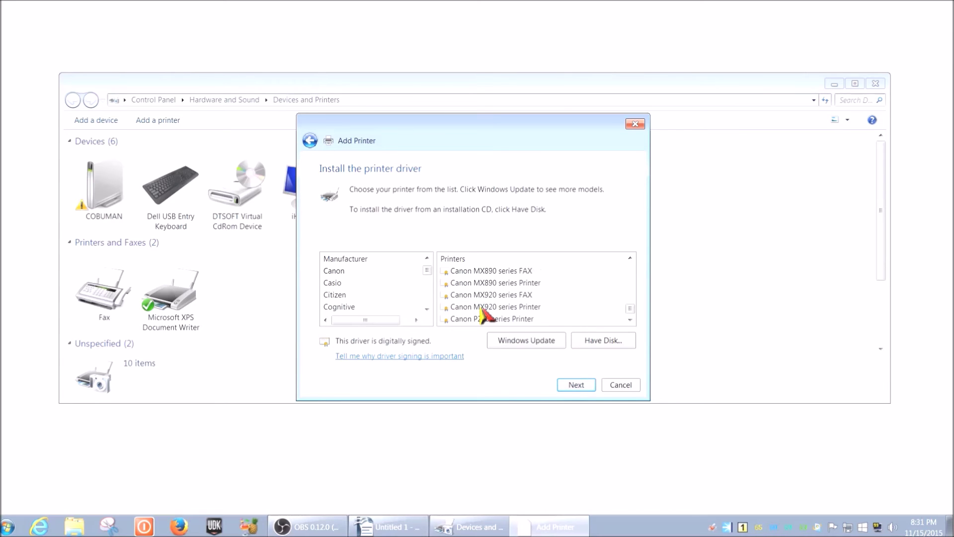
pyautogui.scroll(2, 486, 314)
pyautogui.scroll(2, 486, 315)
pyautogui.scroll(2, 486, 314)
pyautogui.scroll(2, 487, 315)
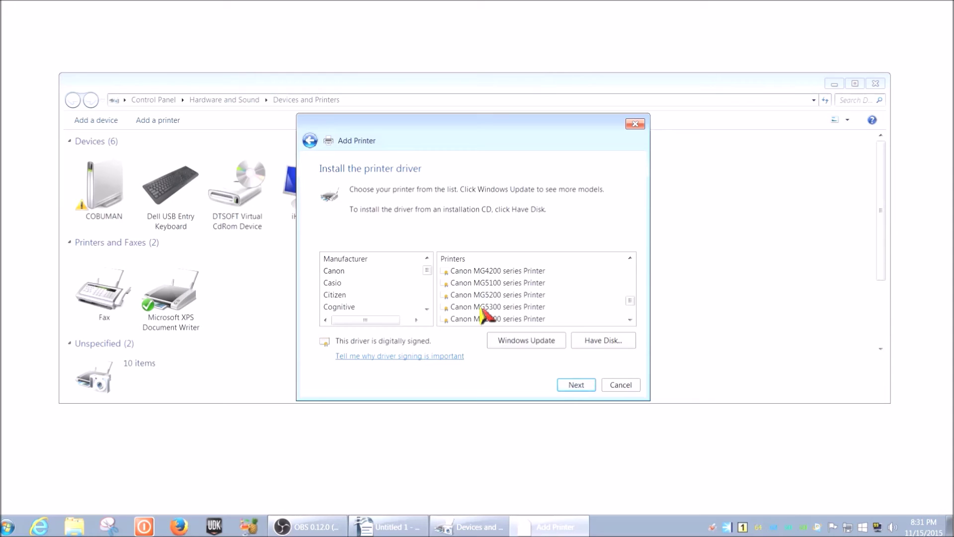
pyautogui.scroll(3, 486, 315)
pyautogui.scroll(-3, 486, 315)
pyautogui.scroll(-3, 486, 315)
pyautogui.scroll(-3, 486, 315)
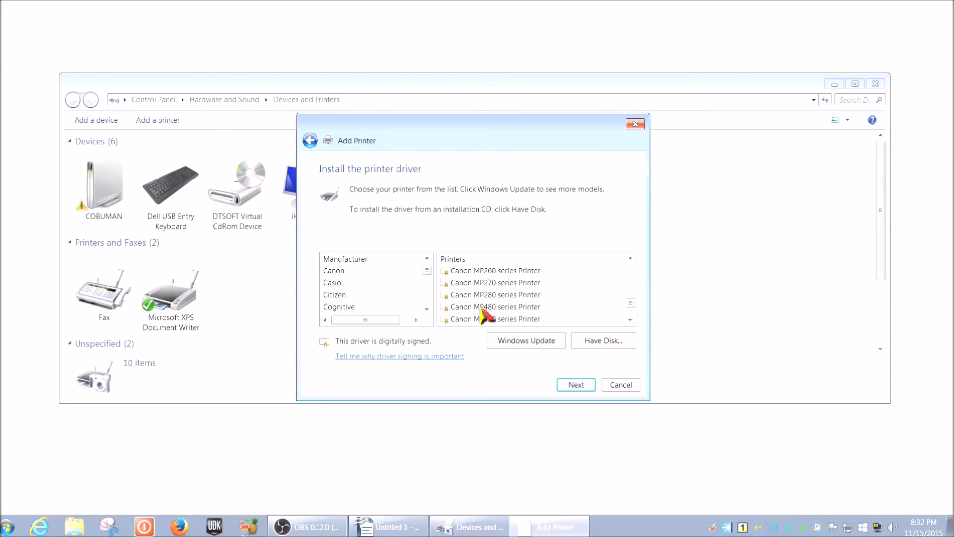
pyautogui.scroll(2, 486, 315)
pyautogui.scroll(2, 471, 319)
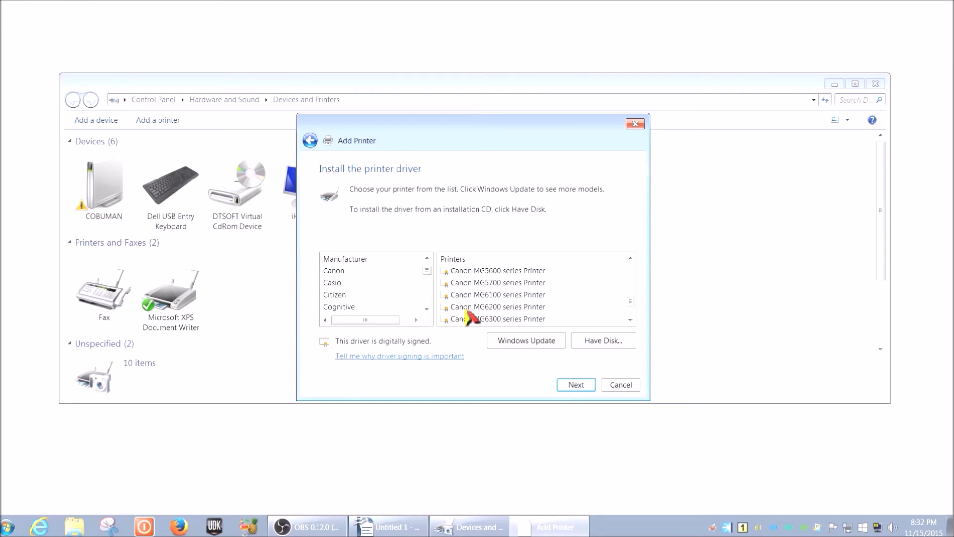
pyautogui.scroll(3, 471, 319)
pyautogui.scroll(3, 471, 319)
pyautogui.scroll(3, 471, 320)
pyautogui.scroll(2, 471, 319)
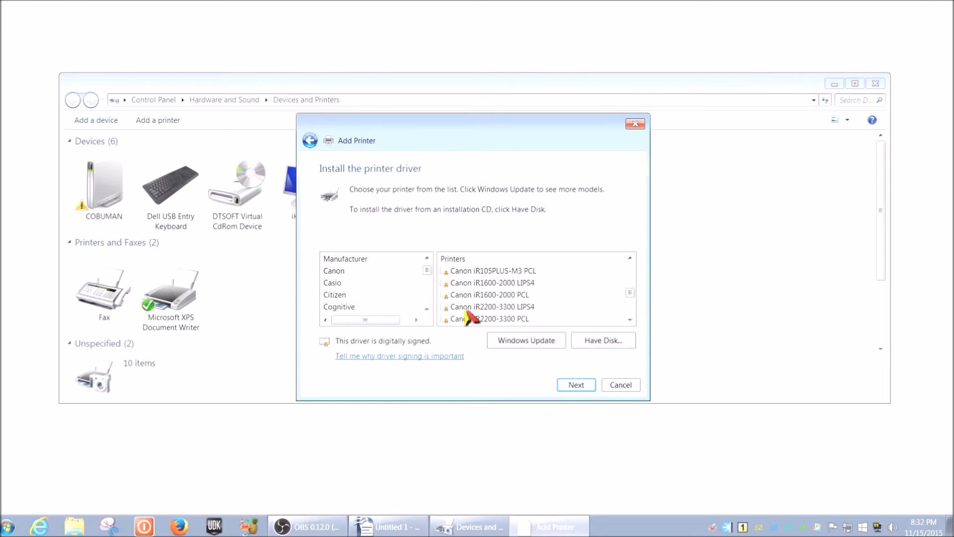
pyautogui.scroll(2, 471, 319)
pyautogui.scroll(2, 472, 319)
pyautogui.scroll(2, 471, 319)
pyautogui.scroll(1, 471, 319)
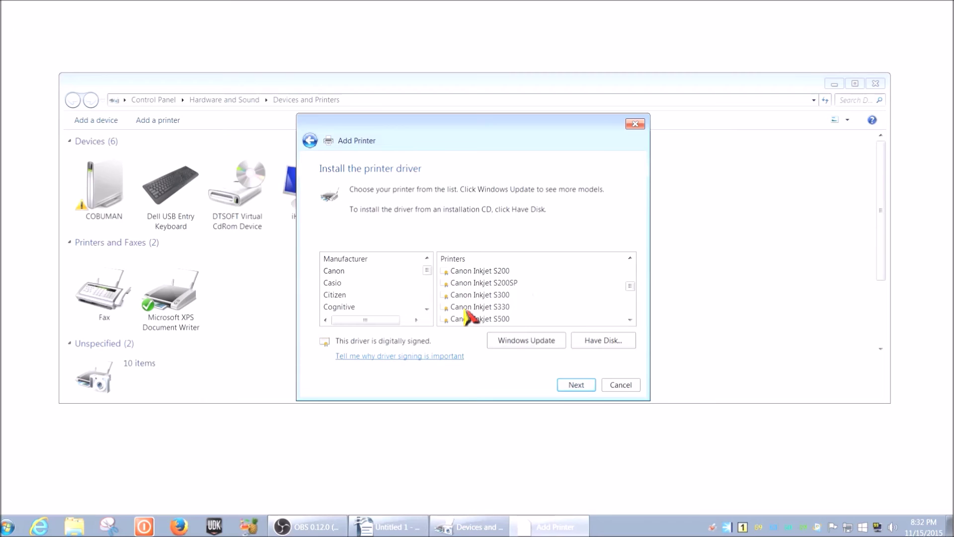
pyautogui.scroll(-2, 471, 319)
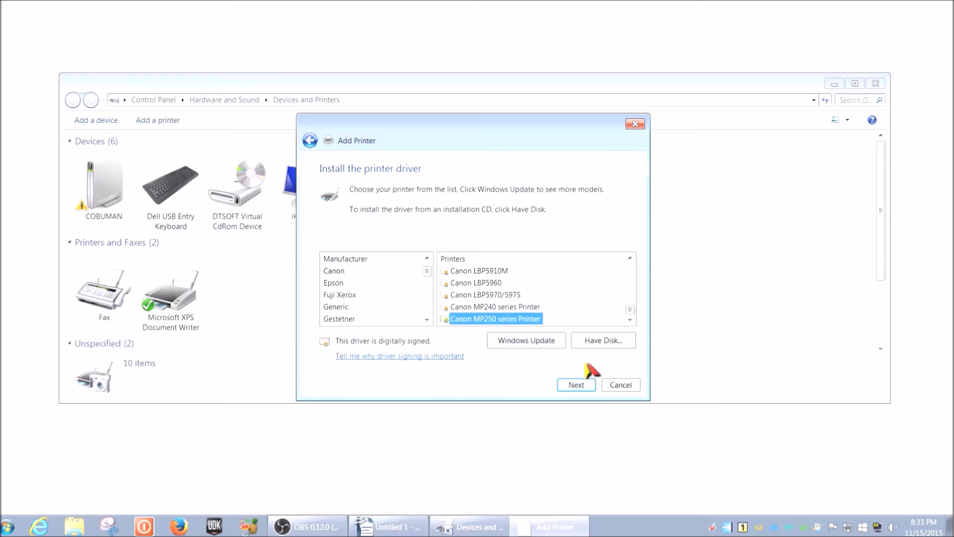
pyautogui.click(577, 385)
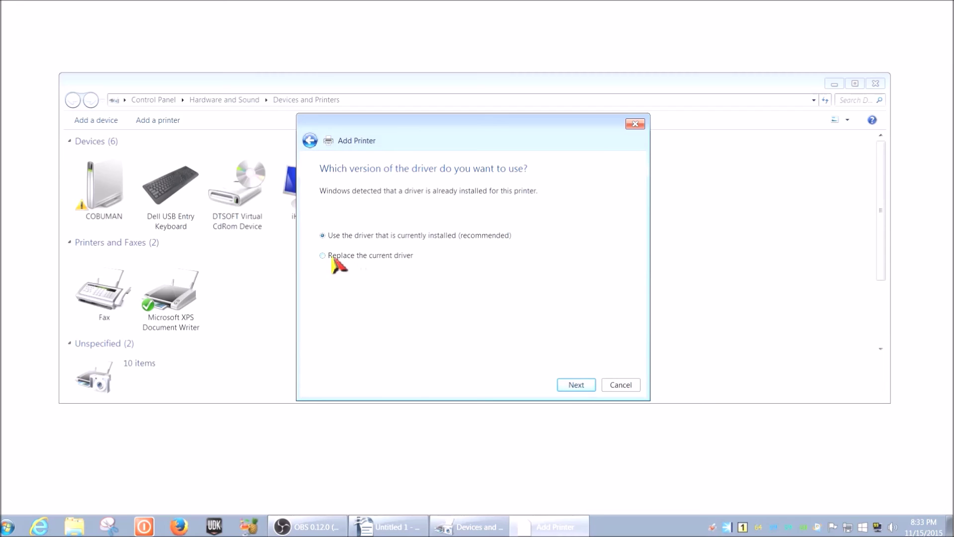
# Keep the installed driver and accept 'Canon MP250 series Printer' as the name to install it
pyautogui.click(578, 385)
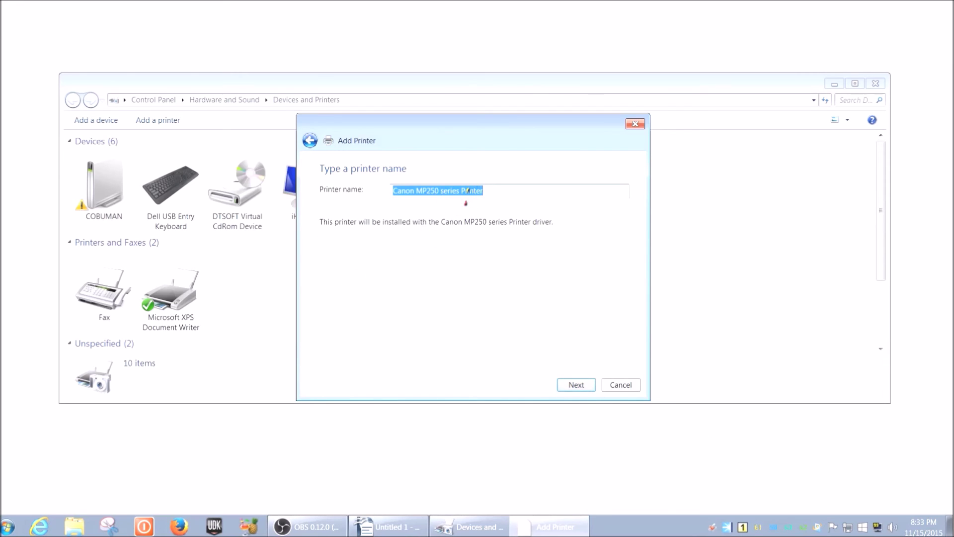
pyautogui.click(486, 192)
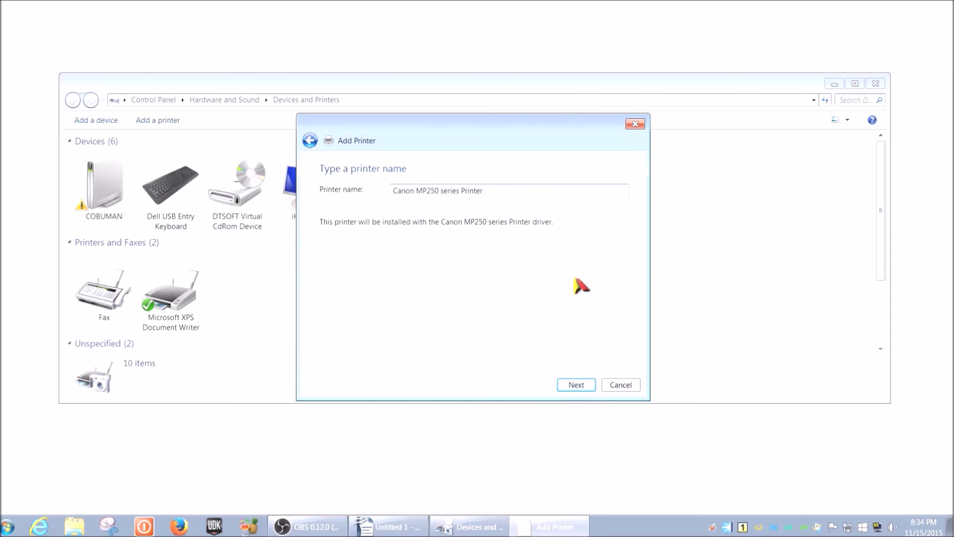
pyautogui.click(576, 385)
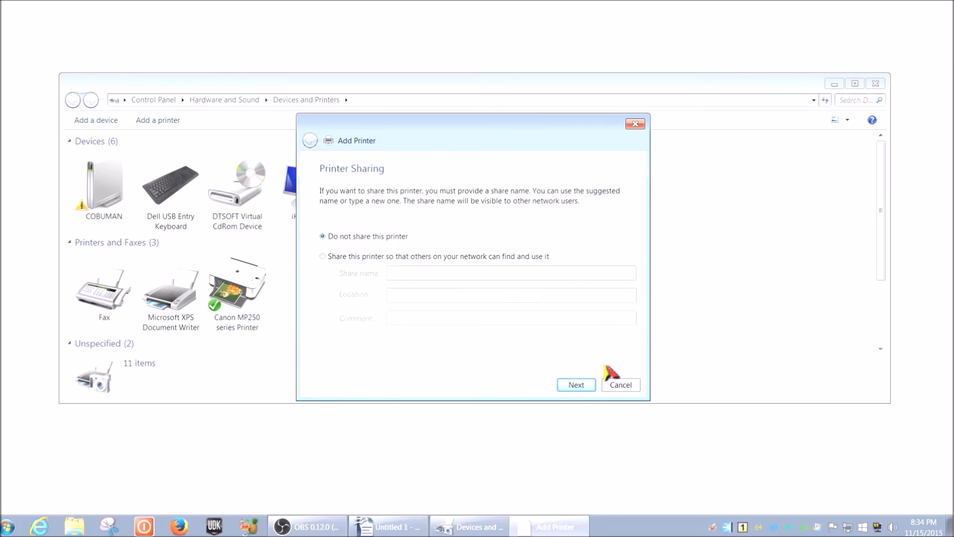
# Leave the printer unshared and finish the wizard after the successful install
pyautogui.click(576, 385)
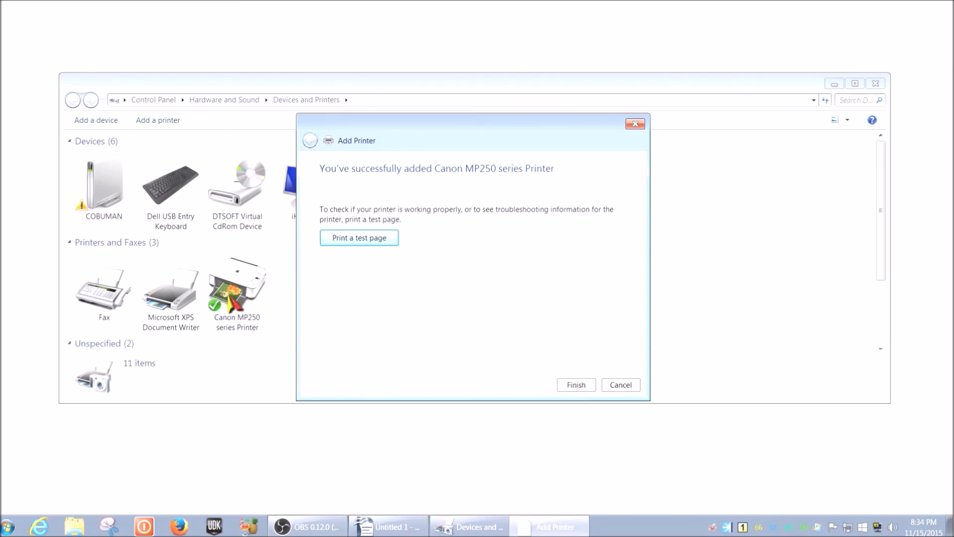
pyautogui.click(577, 386)
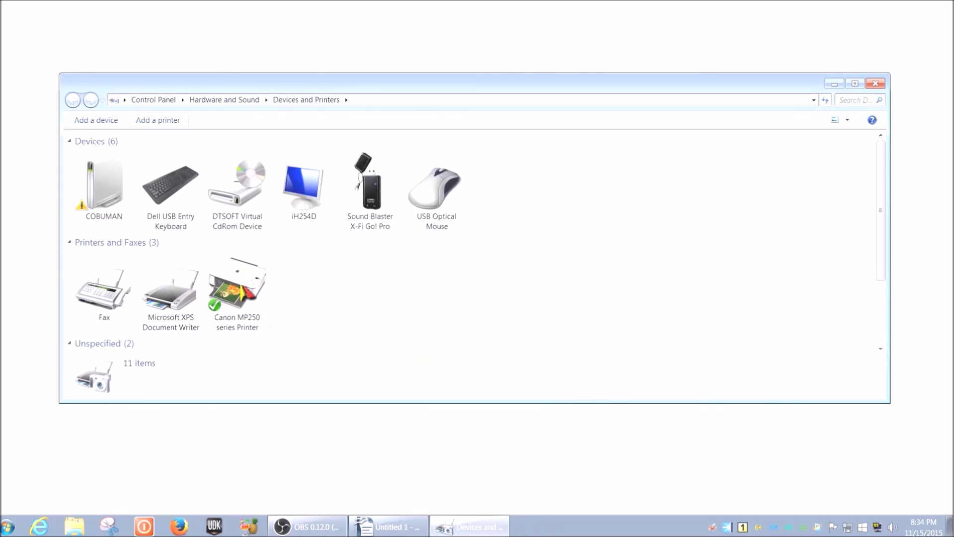
# Set the Canon MP250 series Printer as the default printer from its context menu
pyautogui.click(247, 289)
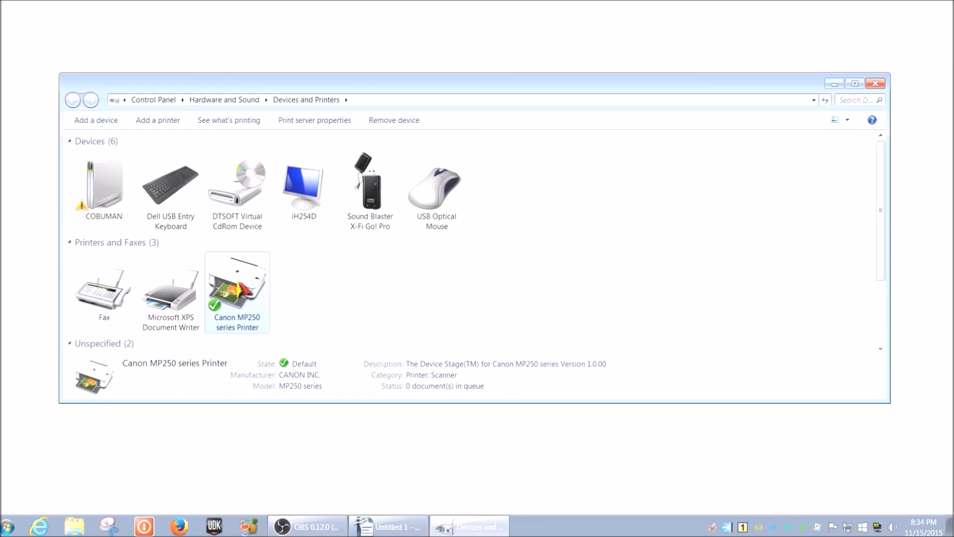
pyautogui.rightClick(245, 284)
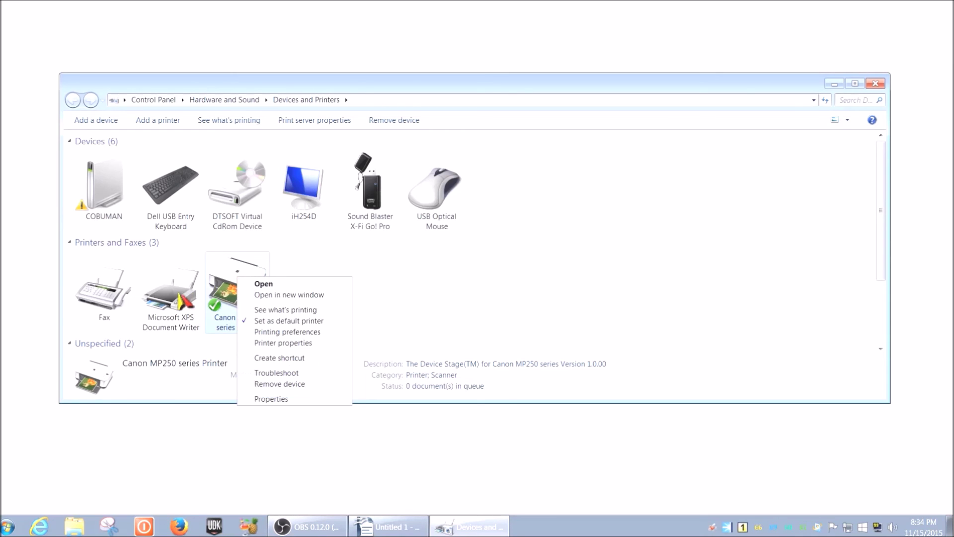
pyautogui.click(183, 302)
pyautogui.rightClick(178, 297)
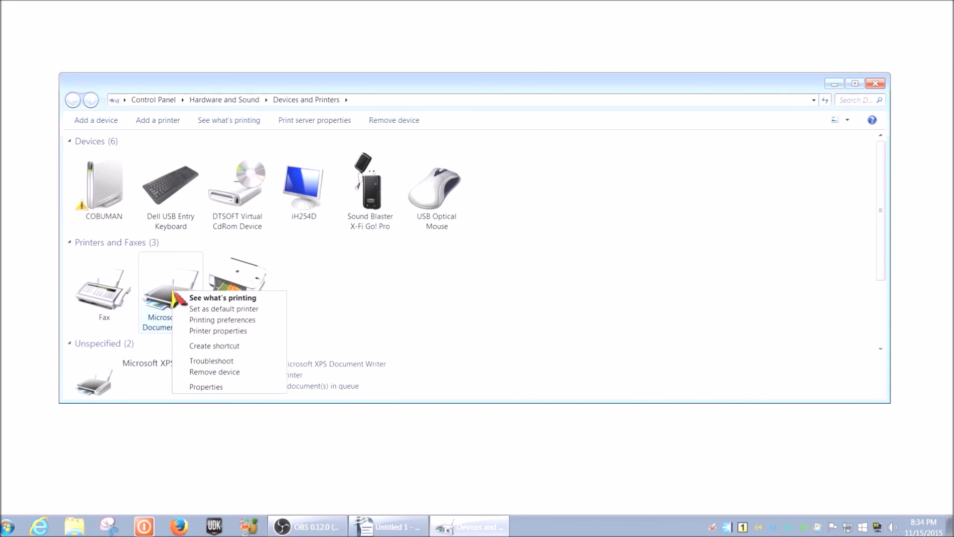
pyautogui.click(237, 295)
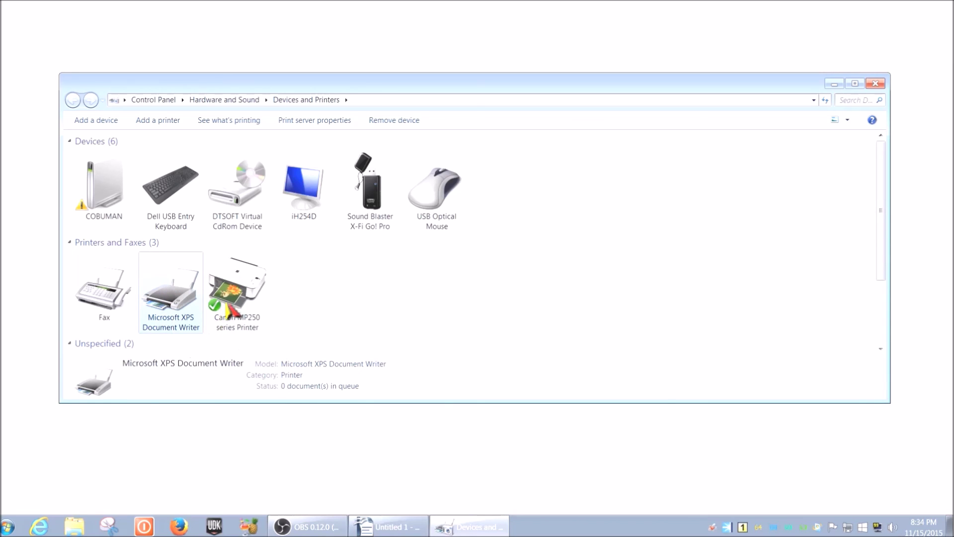
pyautogui.rightClick(238, 284)
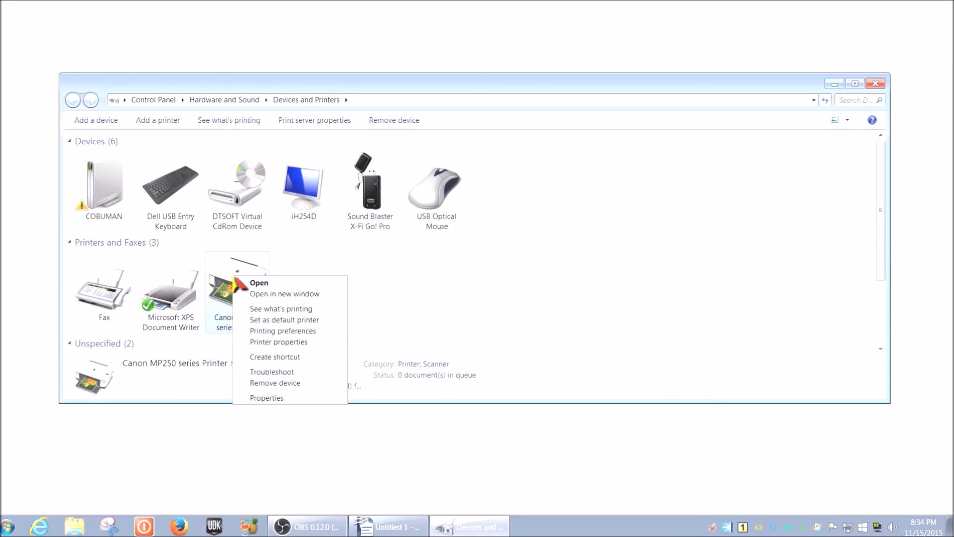
pyautogui.click(301, 321)
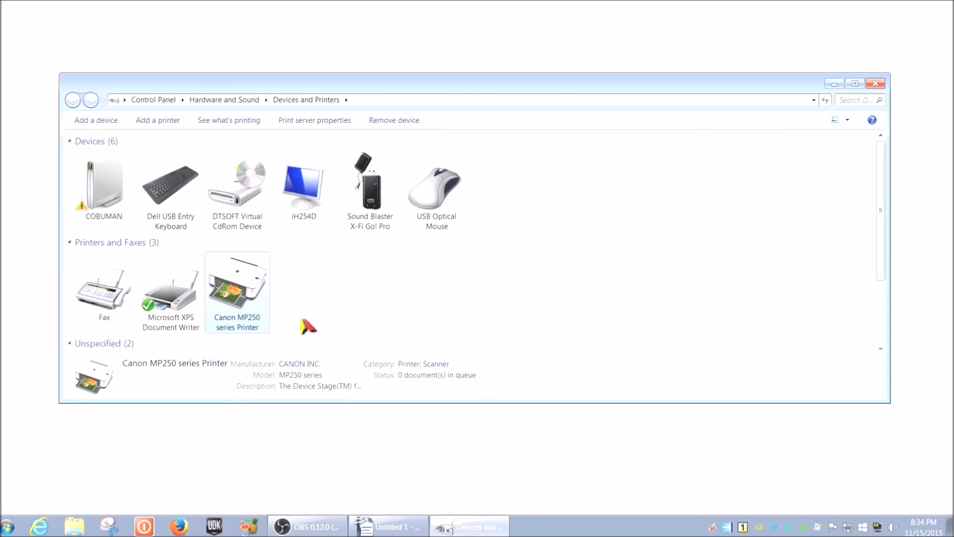
pyautogui.click(349, 300)
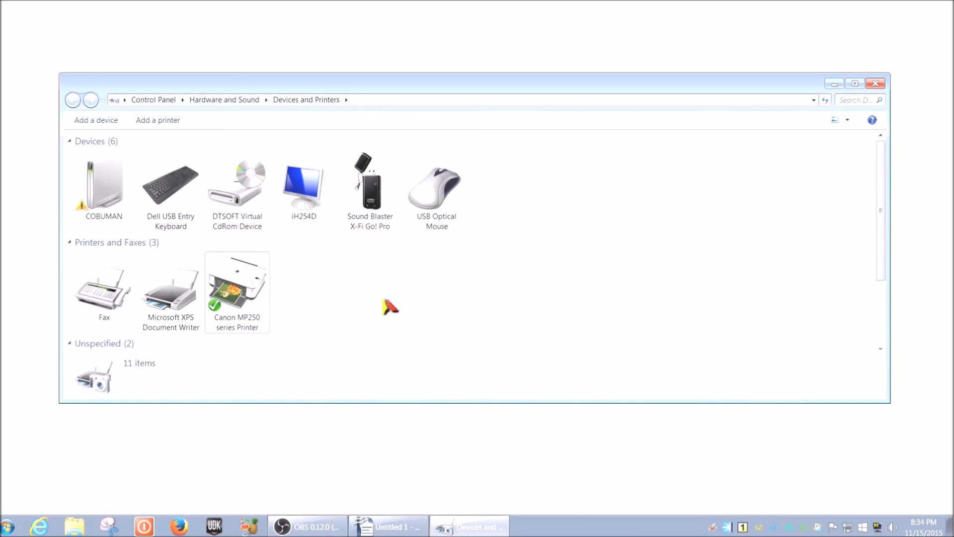
pyautogui.scroll(-3, 389, 306)
pyautogui.scroll(3, 389, 306)
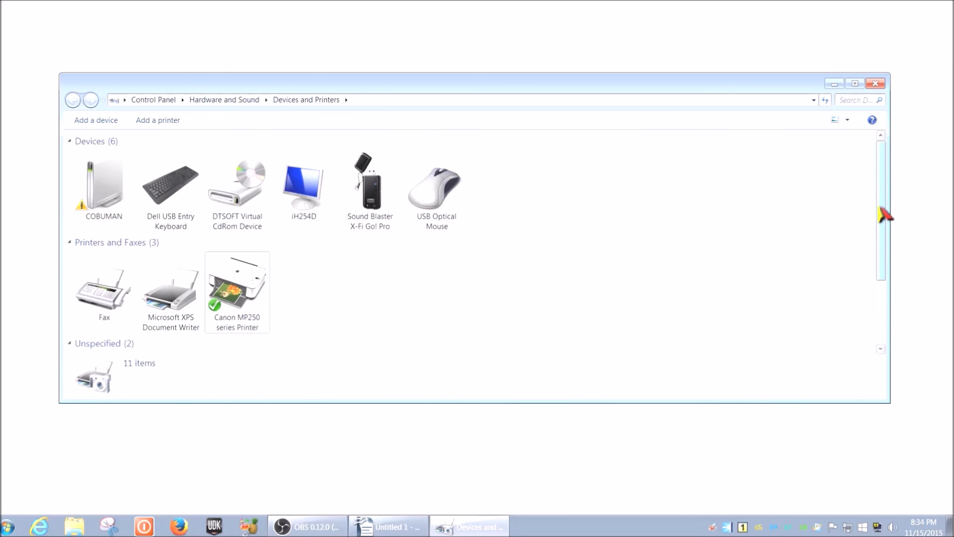
pyautogui.moveTo(884, 216); pyautogui.dragTo(882, 245)
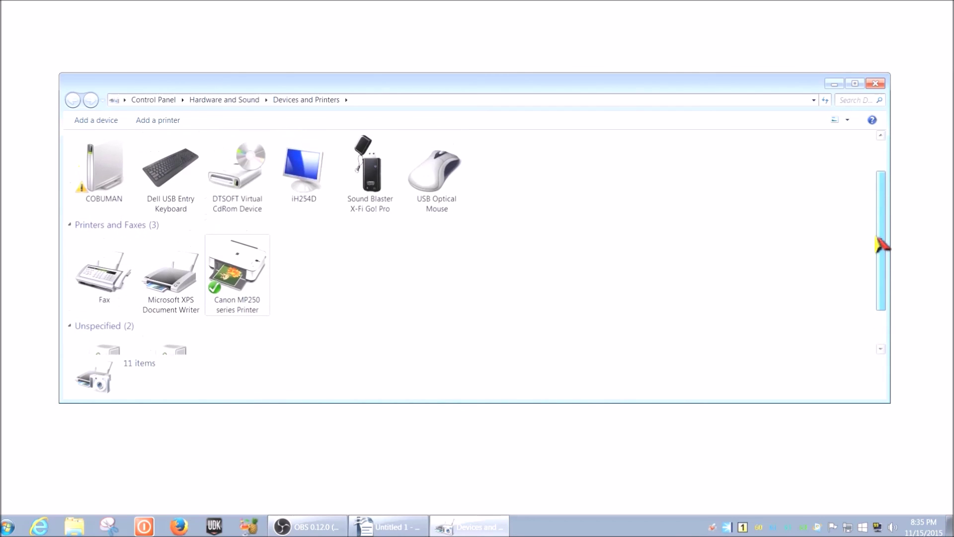